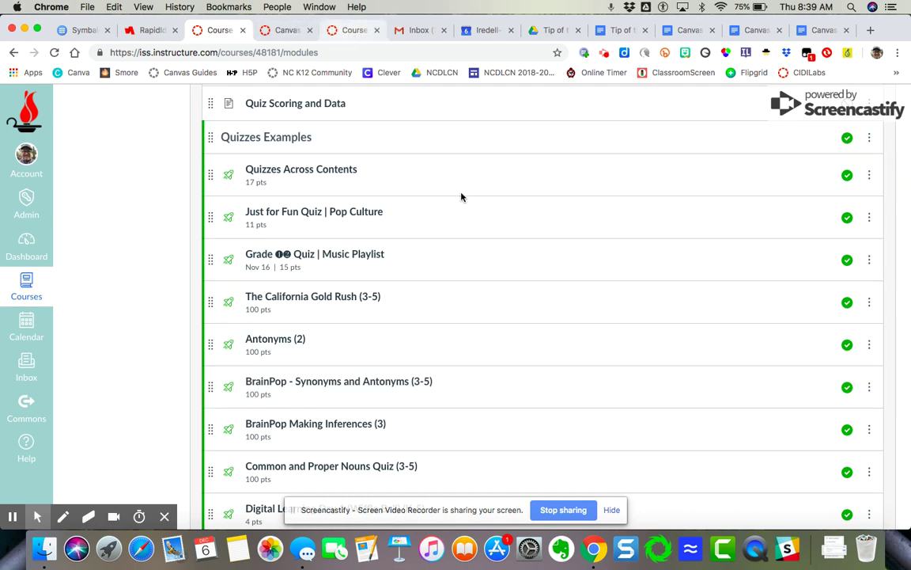
Review the module list from Quizzes Examples down to Living Ecosystems for symbols and emoji used in item and module titles.
{"action": "scroll", "coordinate": [501, 261], "scroll_direction": "up", "scroll_amount": 2}
{"action": "scroll", "coordinate": [500, 260], "scroll_direction": "down", "scroll_amount": 2}
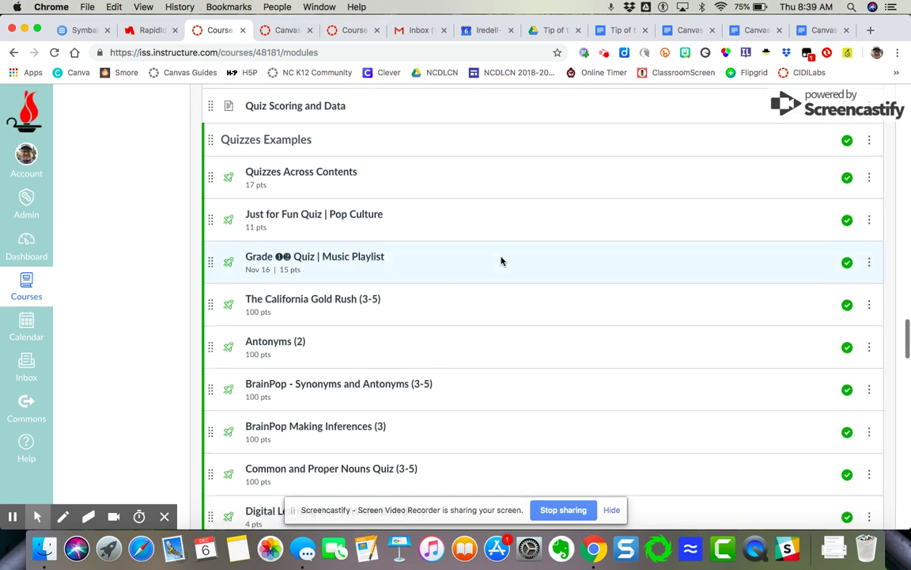
{"action": "scroll", "coordinate": [541, 319], "scroll_direction": "down", "scroll_amount": 1}
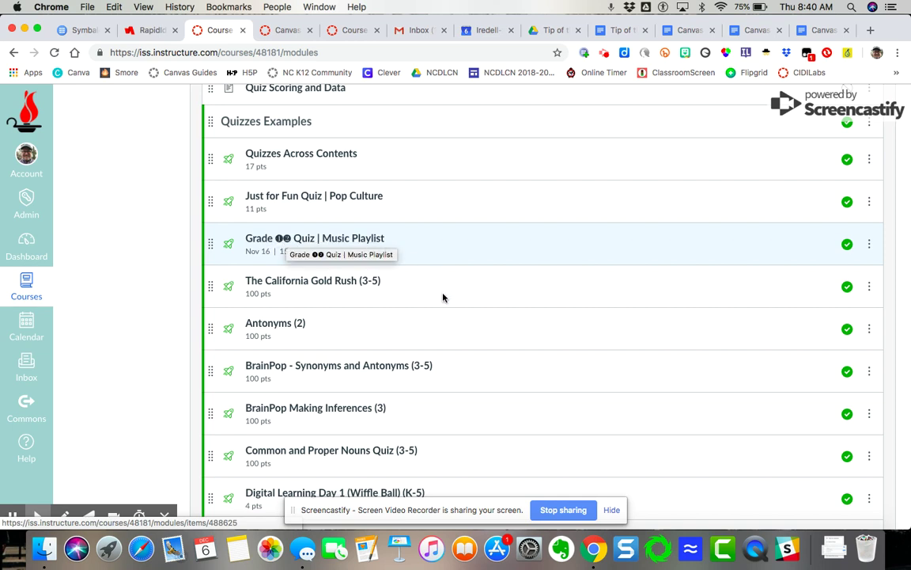
{"action": "scroll", "coordinate": [448, 309], "scroll_direction": "down", "scroll_amount": 4}
{"action": "scroll", "coordinate": [448, 309], "scroll_direction": "down", "scroll_amount": 10}
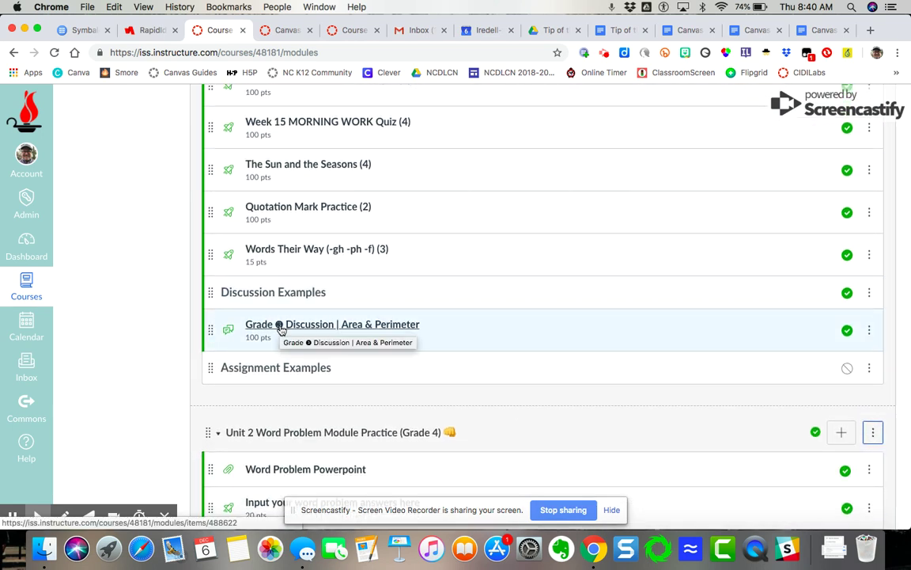
{"action": "scroll", "coordinate": [319, 330], "scroll_direction": "down", "scroll_amount": 1}
{"action": "scroll", "coordinate": [318, 329], "scroll_direction": "down", "scroll_amount": 4}
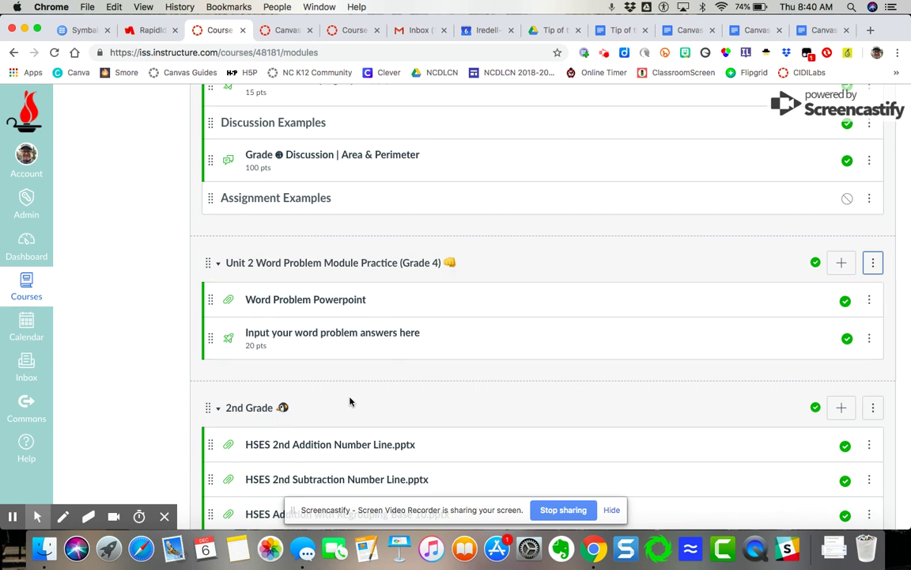
{"action": "scroll", "coordinate": [350, 401], "scroll_direction": "down", "scroll_amount": 8}
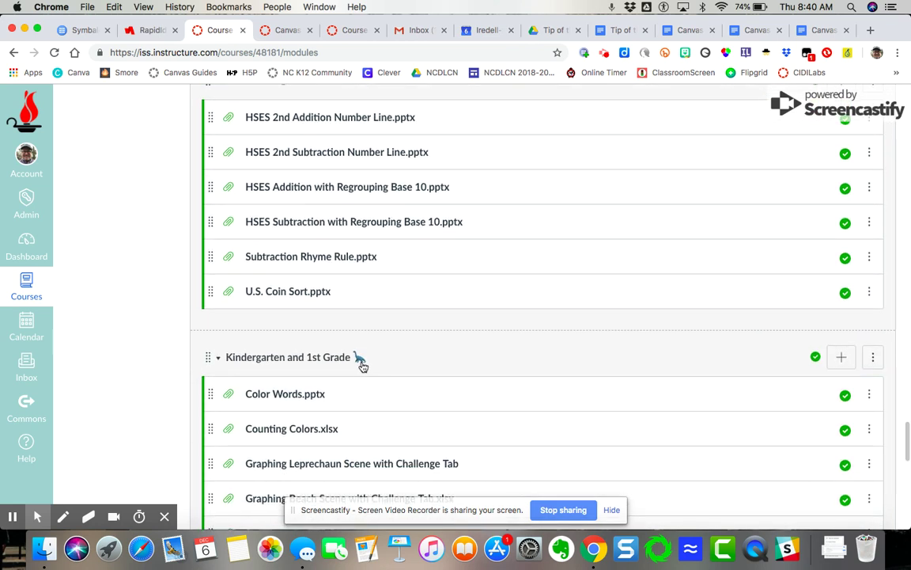
{"action": "scroll", "coordinate": [408, 361], "scroll_direction": "down", "scroll_amount": 6}
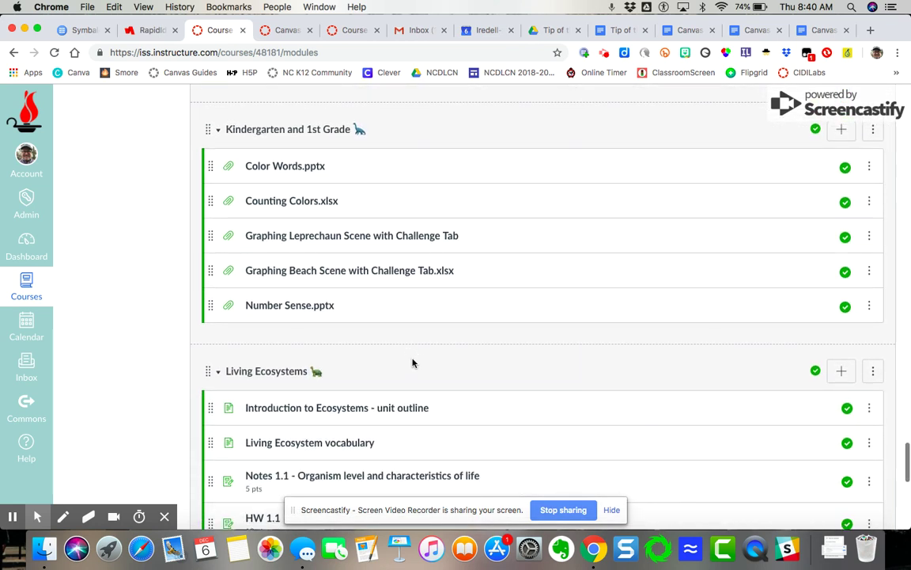
{"action": "scroll", "coordinate": [372, 381], "scroll_direction": "down", "scroll_amount": 3}
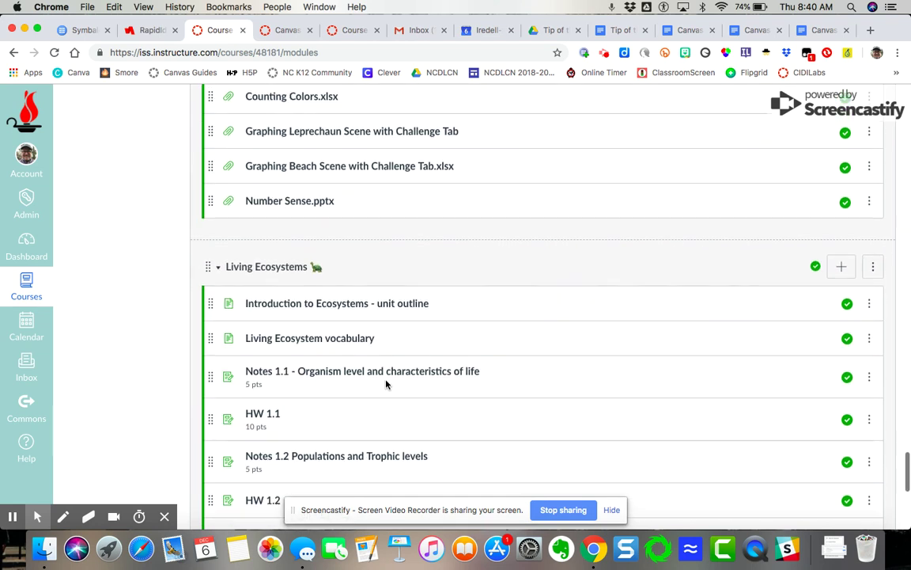
{"action": "scroll", "coordinate": [386, 384], "scroll_direction": "up", "scroll_amount": 2}
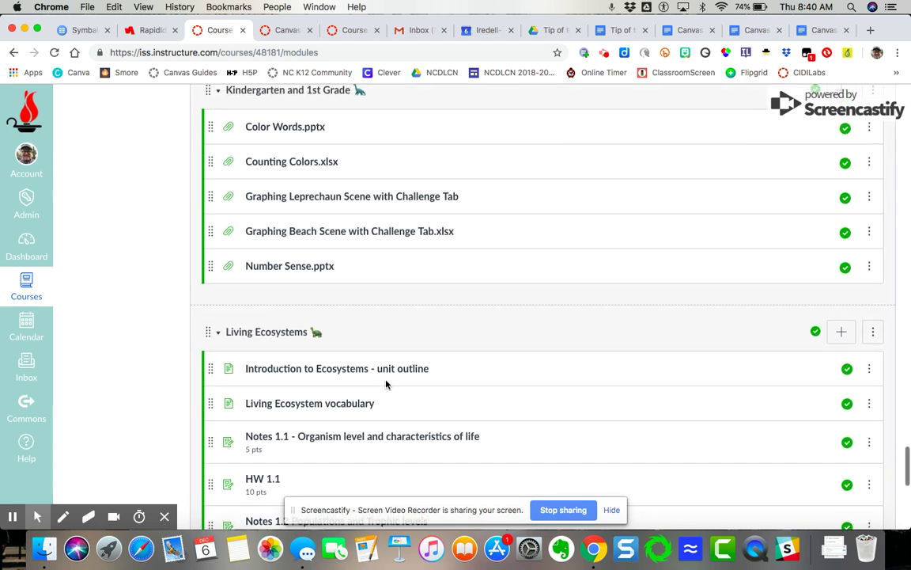
Switch to course 45885's modules and examine the circled numbers and leaf emoji in the Planting, Nurturing and Sprouting titles.
{"action": "left_click", "coordinate": [354, 32]}
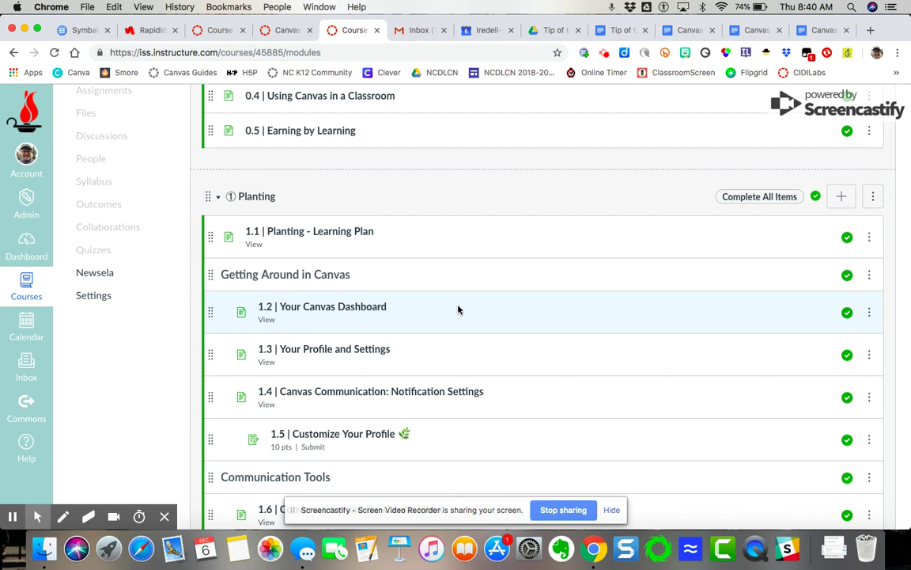
{"action": "scroll", "coordinate": [456, 311], "scroll_direction": "up", "scroll_amount": 1}
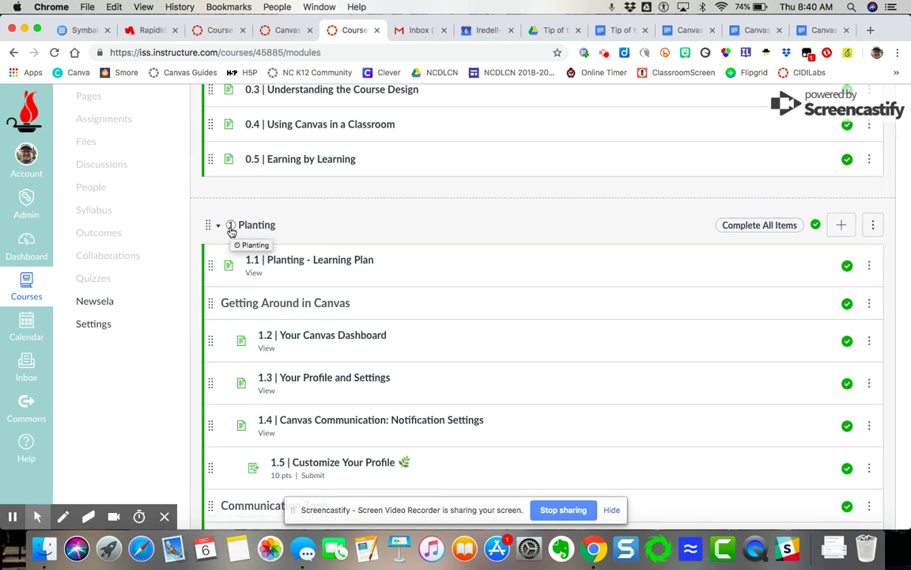
{"action": "scroll", "coordinate": [352, 238], "scroll_direction": "down", "scroll_amount": 10}
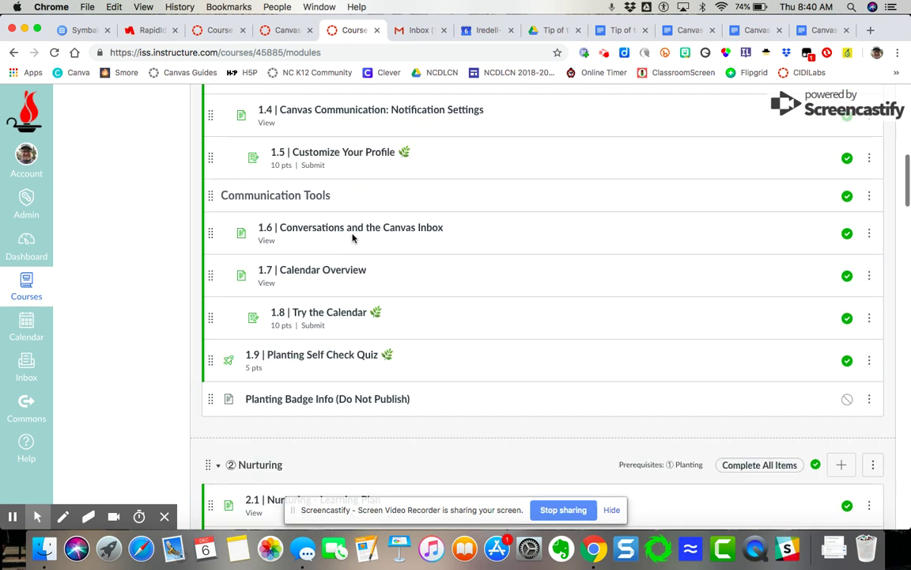
{"action": "scroll", "coordinate": [352, 237], "scroll_direction": "down", "scroll_amount": 1}
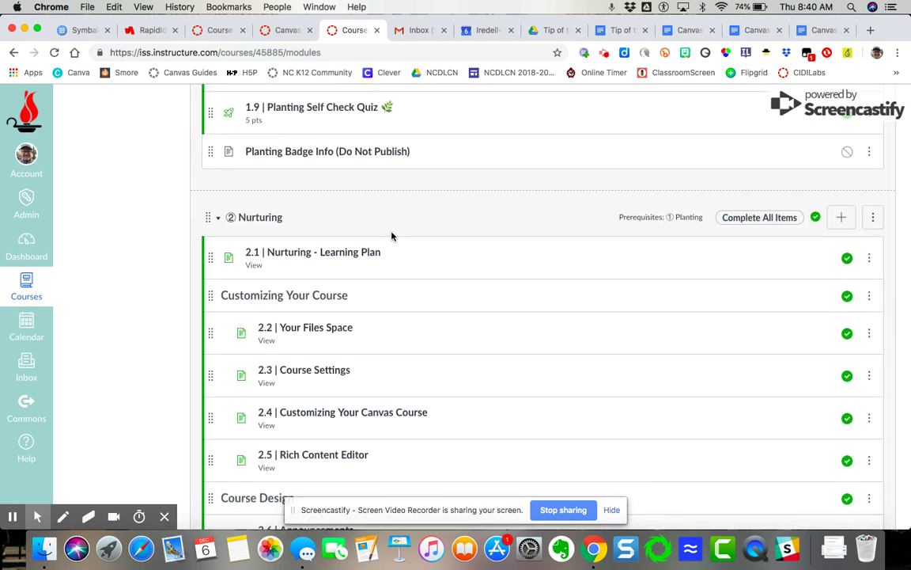
{"action": "scroll", "coordinate": [393, 236], "scroll_direction": "down", "scroll_amount": 6}
{"action": "scroll", "coordinate": [391, 235], "scroll_direction": "down", "scroll_amount": 5}
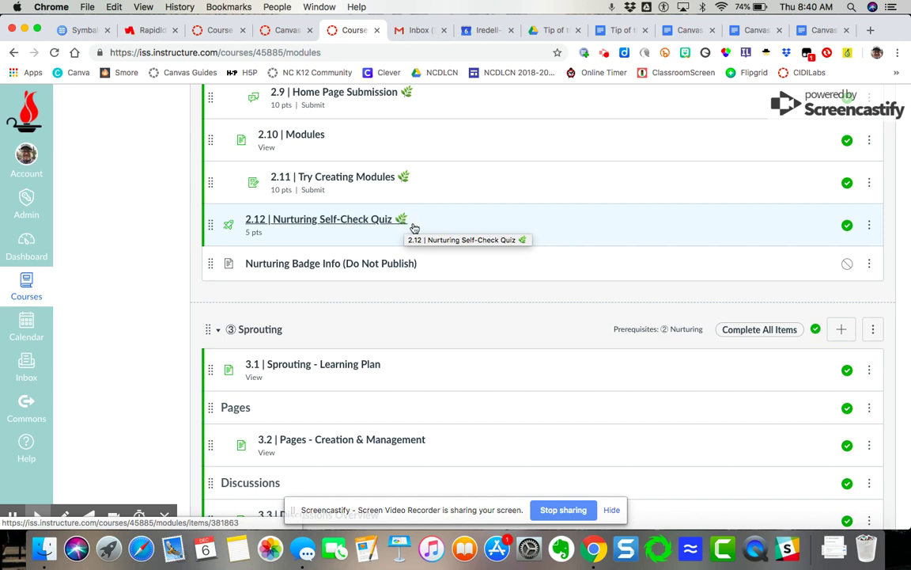
{"action": "scroll", "coordinate": [506, 316], "scroll_direction": "up", "scroll_amount": 3}
{"action": "scroll", "coordinate": [507, 323], "scroll_direction": "up", "scroll_amount": 13}
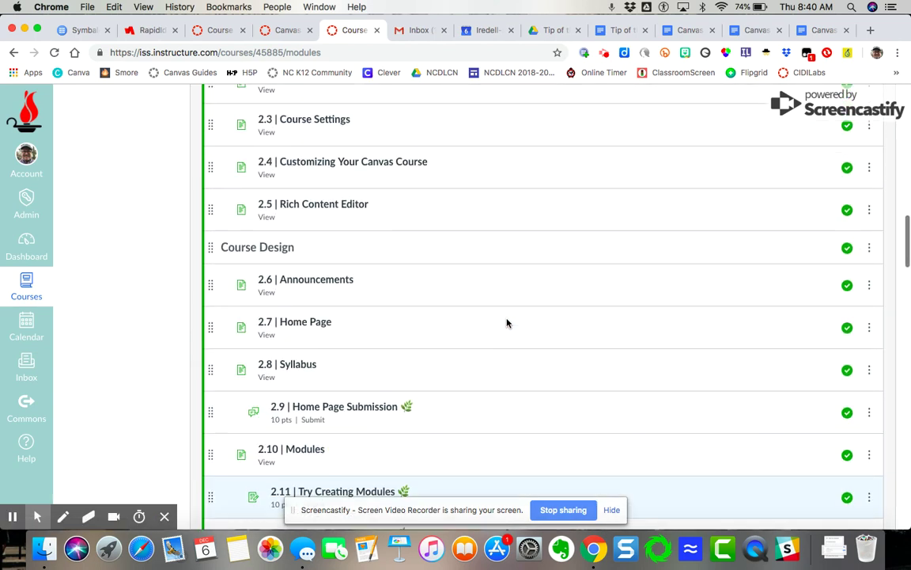
Switch to the Canvas Palooza course and examine the icons used in its virtual and face-to-face module titles.
{"action": "left_click", "coordinate": [288, 30]}
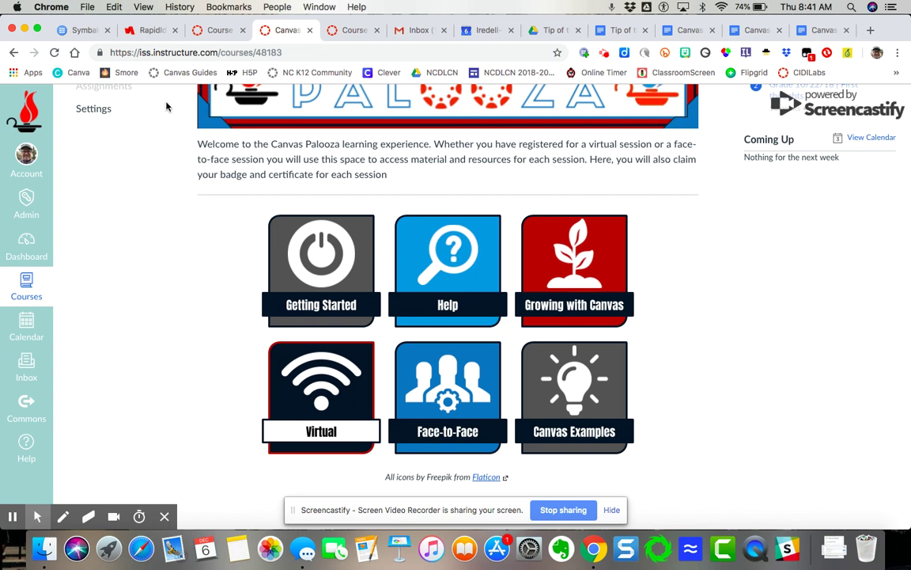
{"action": "scroll", "coordinate": [235, 204], "scroll_direction": "up", "scroll_amount": 10}
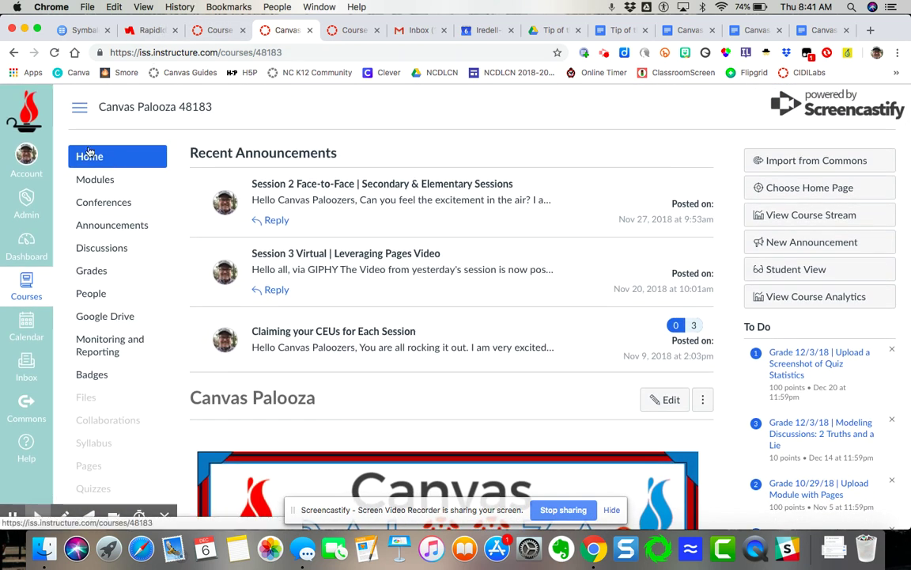
{"action": "left_click", "coordinate": [96, 180]}
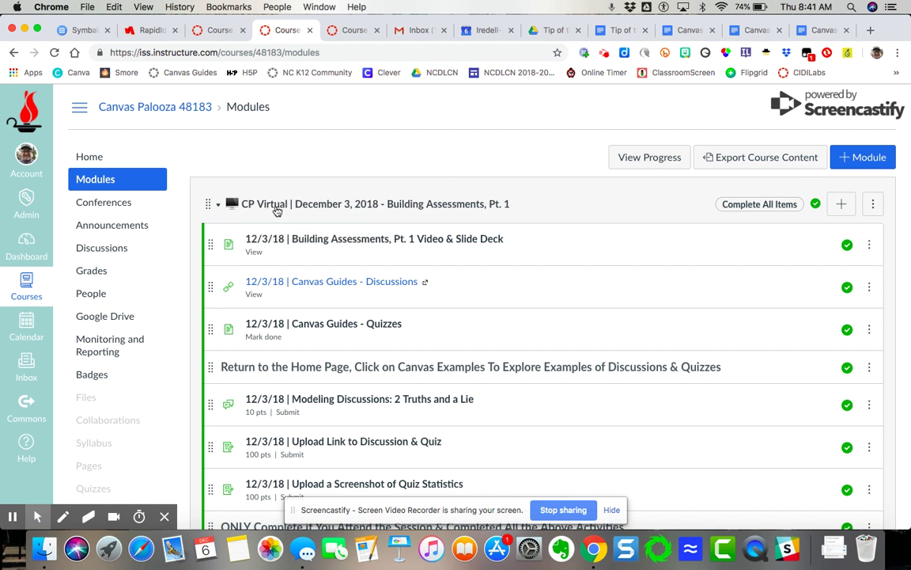
{"action": "scroll", "coordinate": [234, 212], "scroll_direction": "down", "scroll_amount": 10}
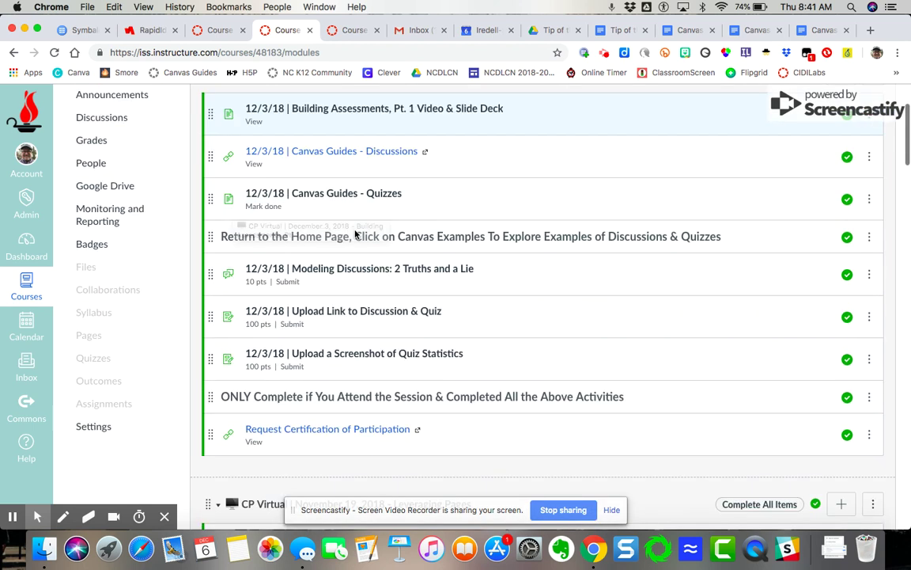
{"action": "scroll", "coordinate": [355, 234], "scroll_direction": "down", "scroll_amount": 10}
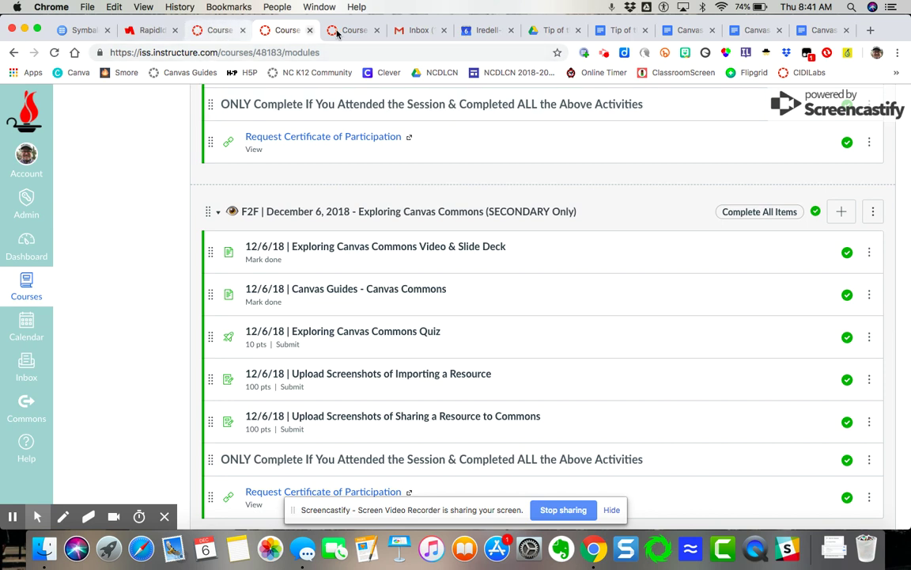
Return to the Canvas Examples by Subject or Grade Level modules and open the settings of "Sample English Lesson: Tall Tales and Narratives" for editing.
{"action": "left_click", "coordinate": [210, 31]}
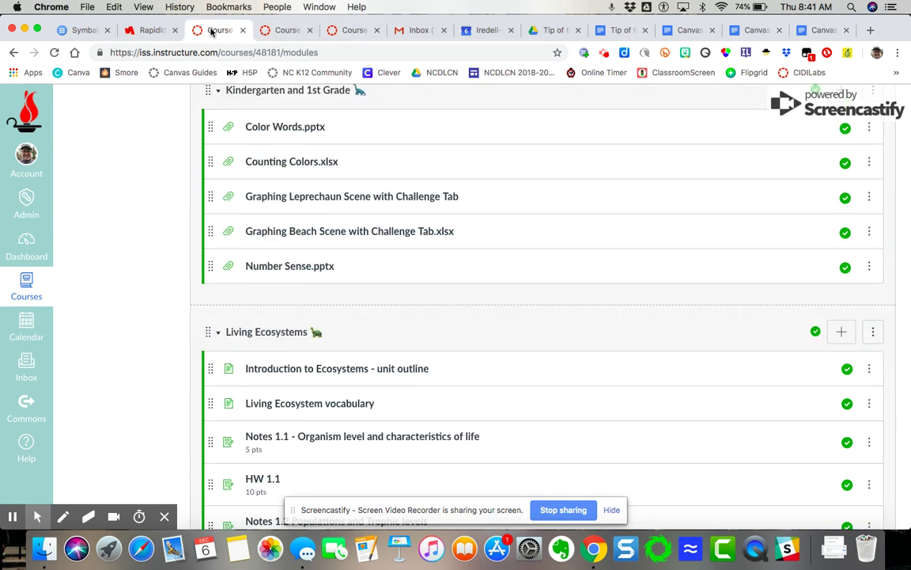
{"action": "scroll", "coordinate": [590, 342], "scroll_direction": "up", "scroll_amount": 6}
{"action": "scroll", "coordinate": [589, 343], "scroll_direction": "up", "scroll_amount": 15}
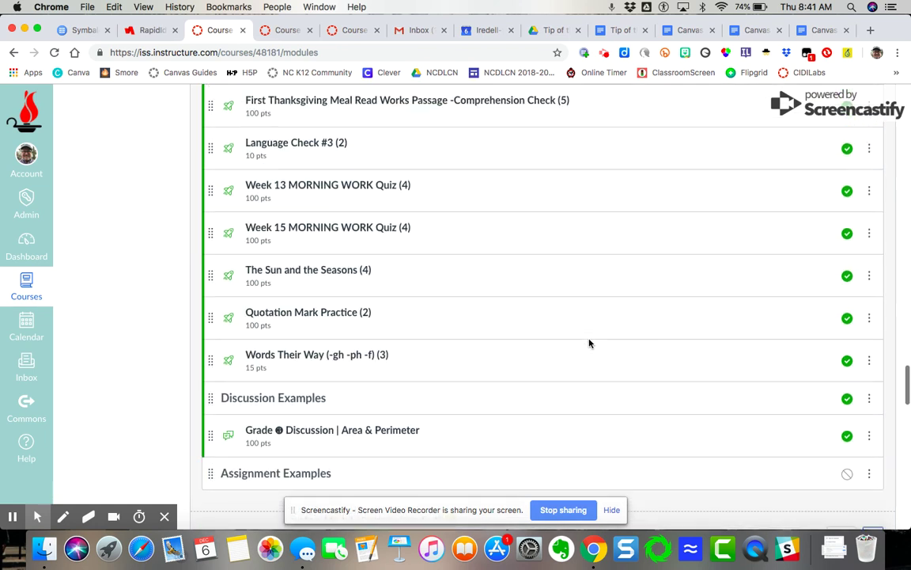
{"action": "scroll", "coordinate": [590, 342], "scroll_direction": "up", "scroll_amount": 6}
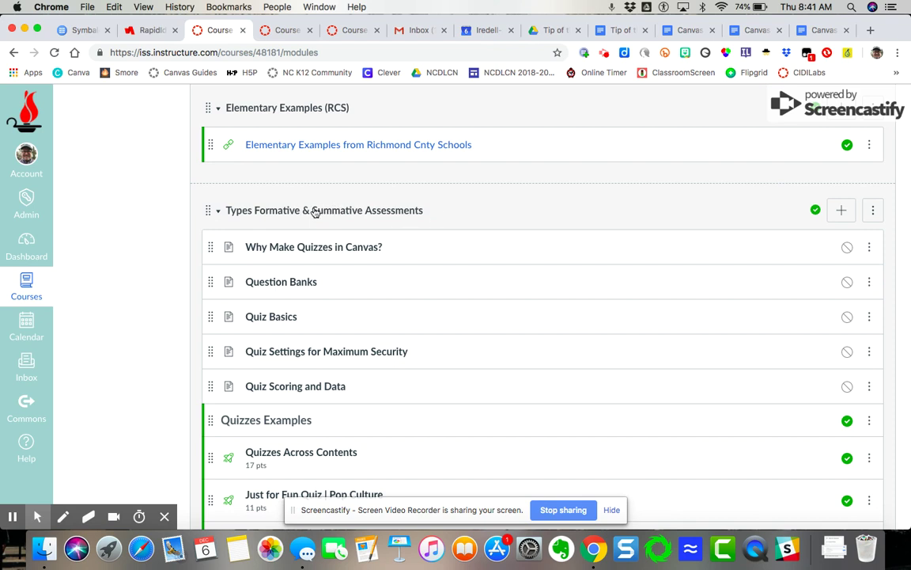
{"action": "scroll", "coordinate": [298, 183], "scroll_direction": "up", "scroll_amount": 3}
{"action": "scroll", "coordinate": [297, 183], "scroll_direction": "up", "scroll_amount": 15}
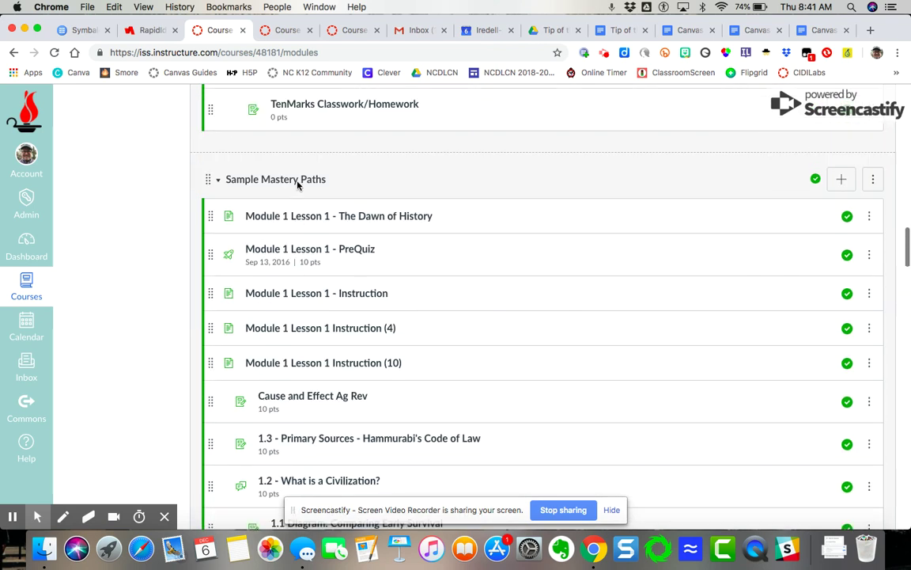
{"action": "scroll", "coordinate": [298, 184], "scroll_direction": "up", "scroll_amount": 15}
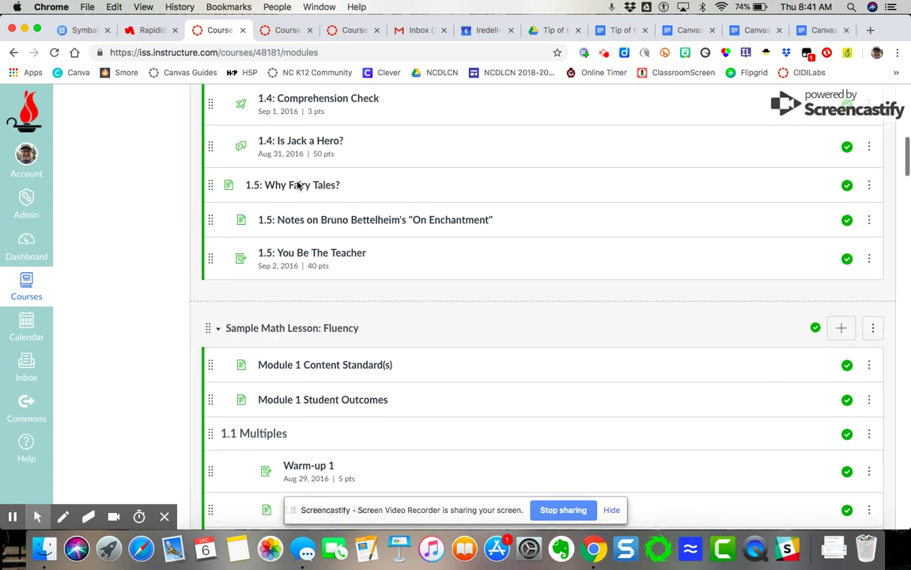
{"action": "scroll", "coordinate": [297, 186], "scroll_direction": "down", "scroll_amount": 1}
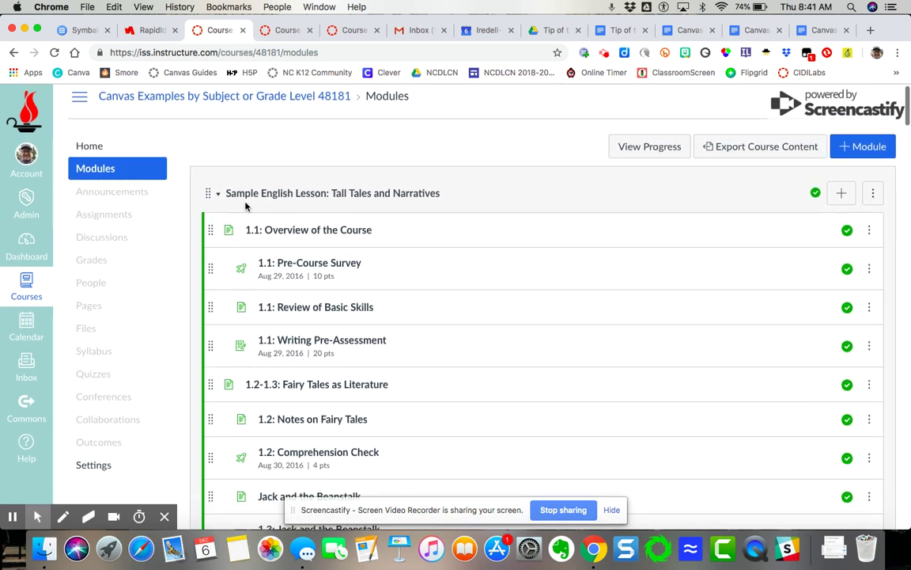
{"action": "left_click", "coordinate": [873, 194]}
{"action": "left_click", "coordinate": [787, 175]}
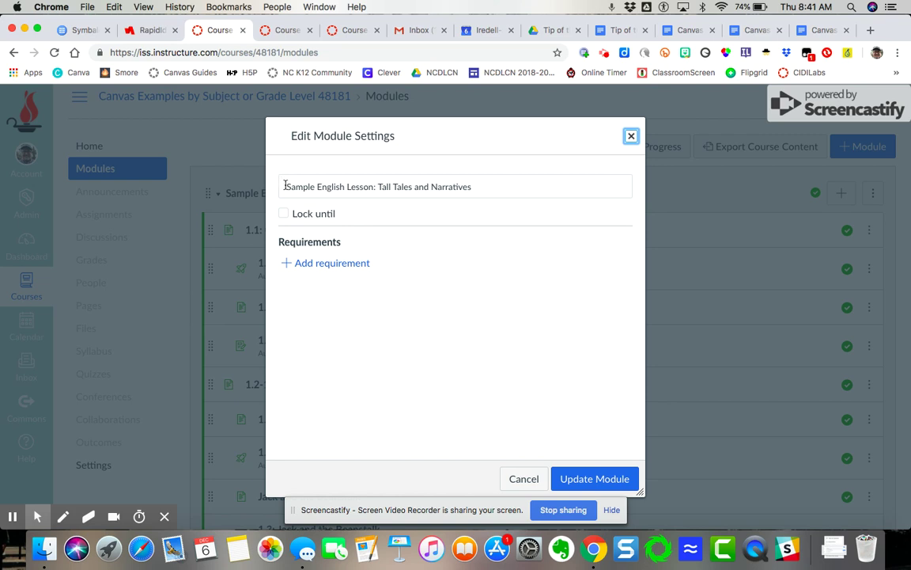
{"action": "left_click", "coordinate": [287, 186]}
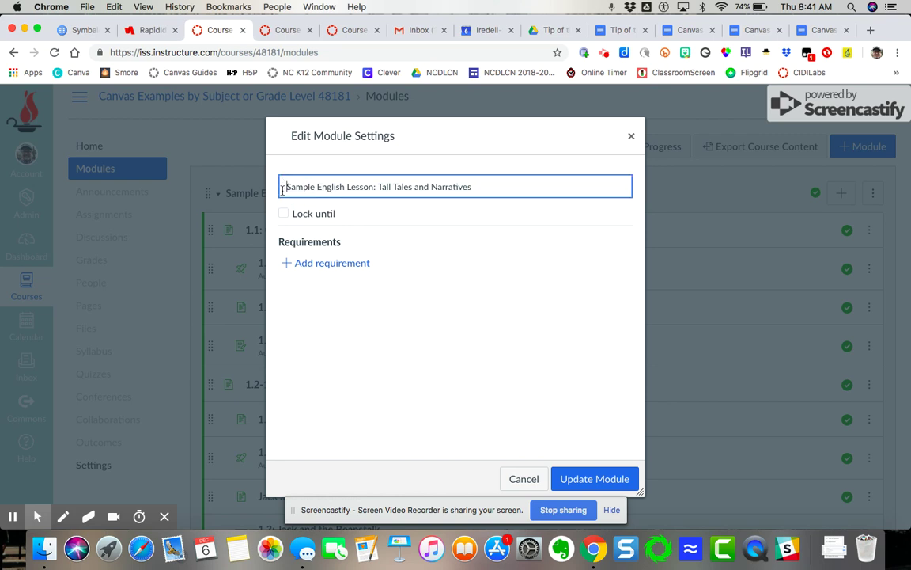
{"action": "right_click", "coordinate": [290, 187]}
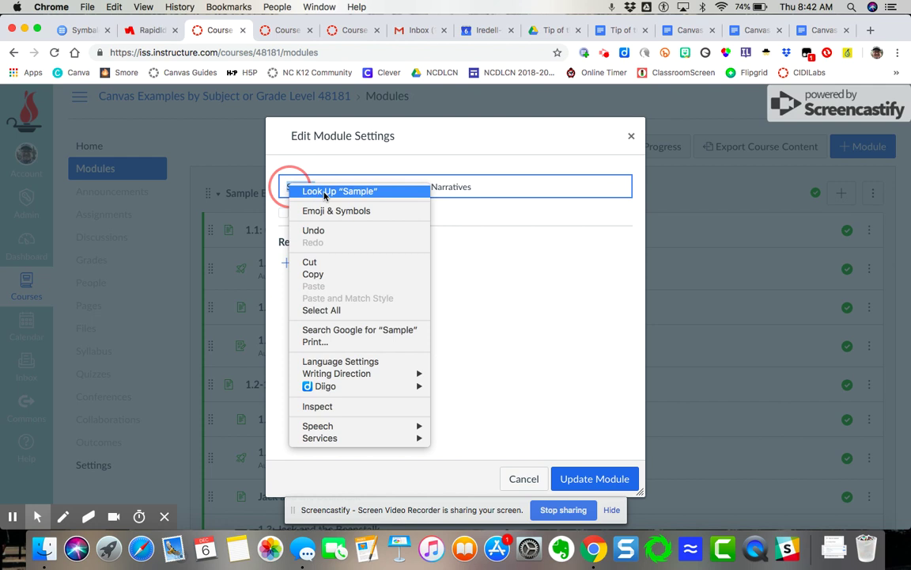
{"action": "left_click", "coordinate": [324, 192]}
{"action": "left_click", "coordinate": [344, 188]}
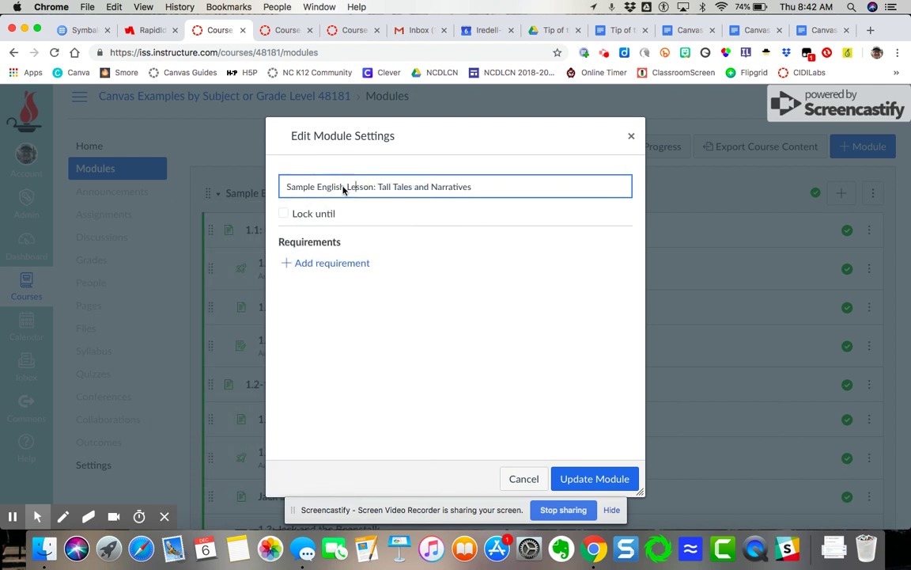
Open the emoji and symbols picker at the start of the "Sample English Lesson: Tall Tales and Narratives" module name.
{"action": "left_click", "coordinate": [286, 185]}
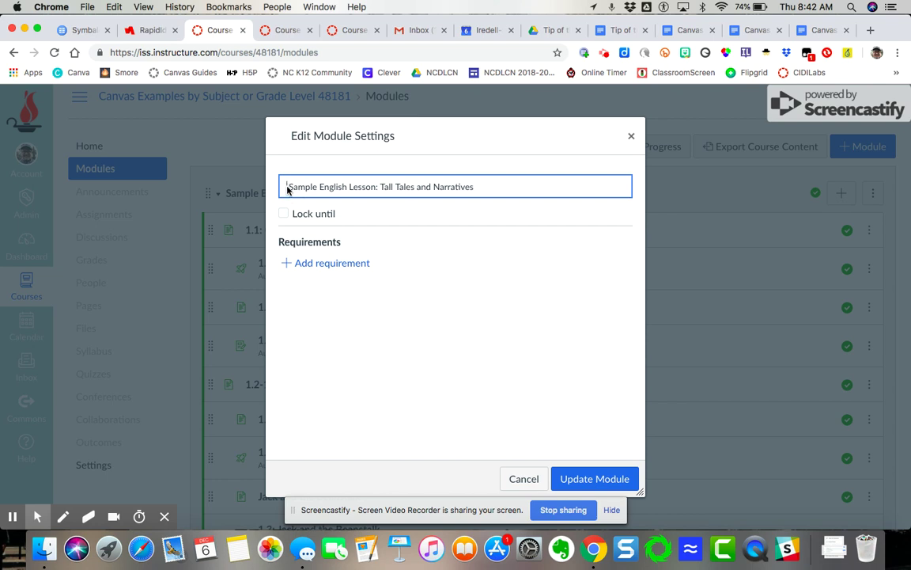
{"action": "right_click", "coordinate": [285, 187]}
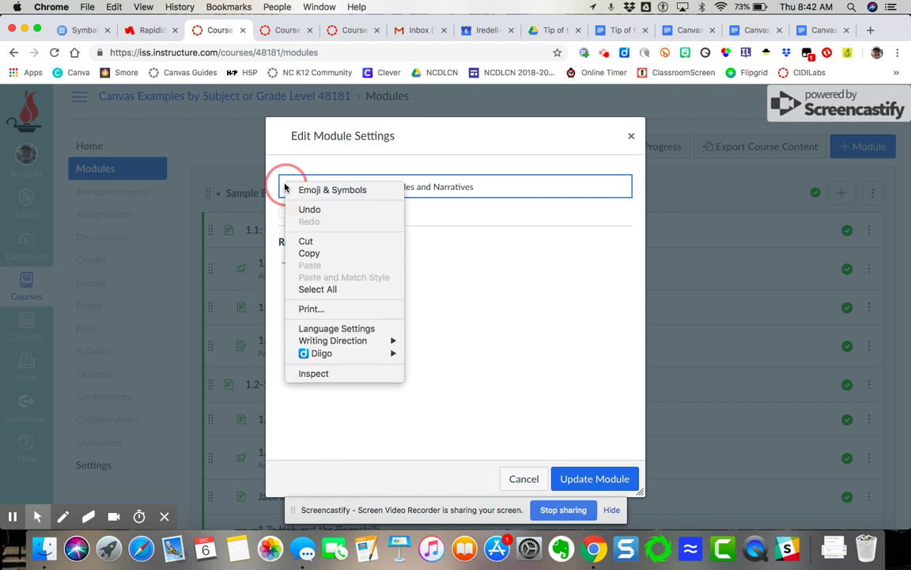
{"action": "left_click", "coordinate": [326, 190]}
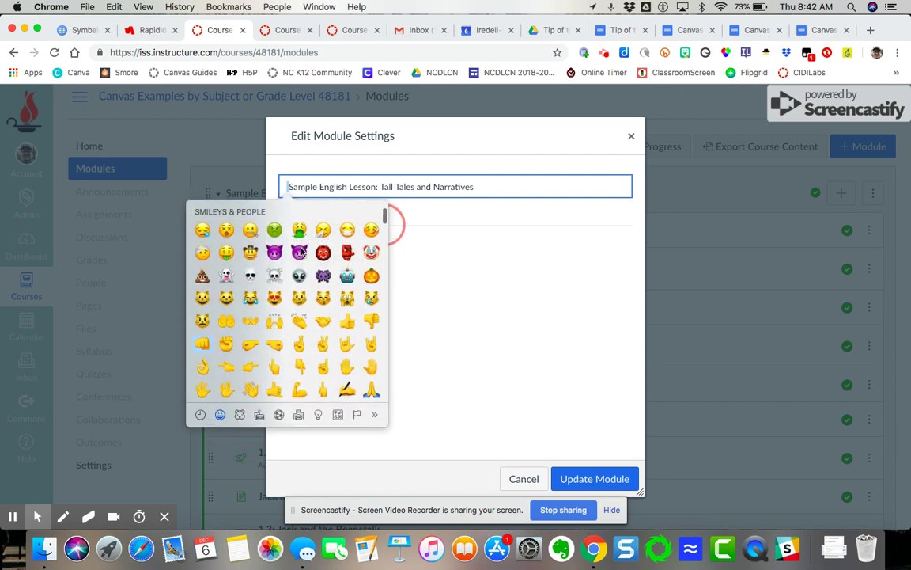
Browse the picker's smileys, animals, objects and letterlike symbol categories, and return to its search field.
{"action": "scroll", "coordinate": [303, 295], "scroll_direction": "down", "scroll_amount": 2}
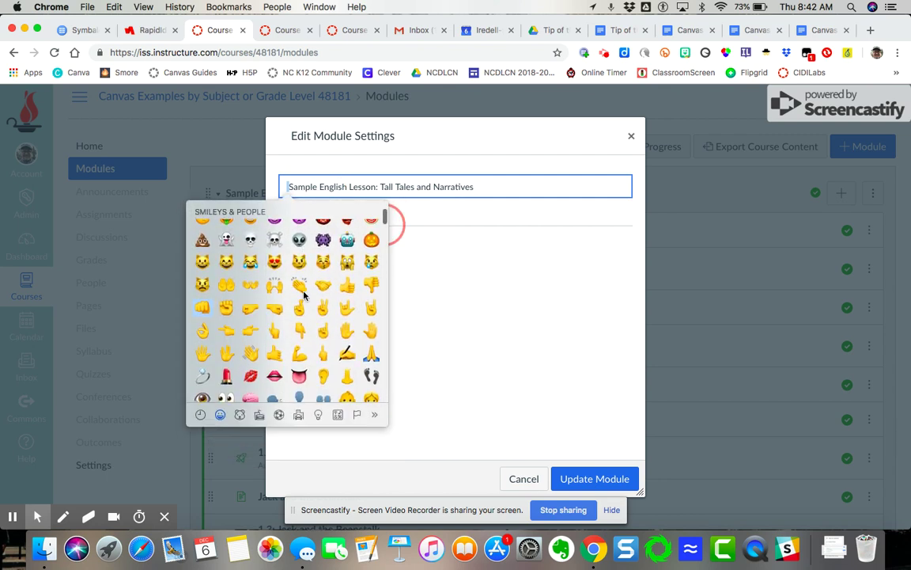
{"action": "left_click", "coordinate": [201, 415]}
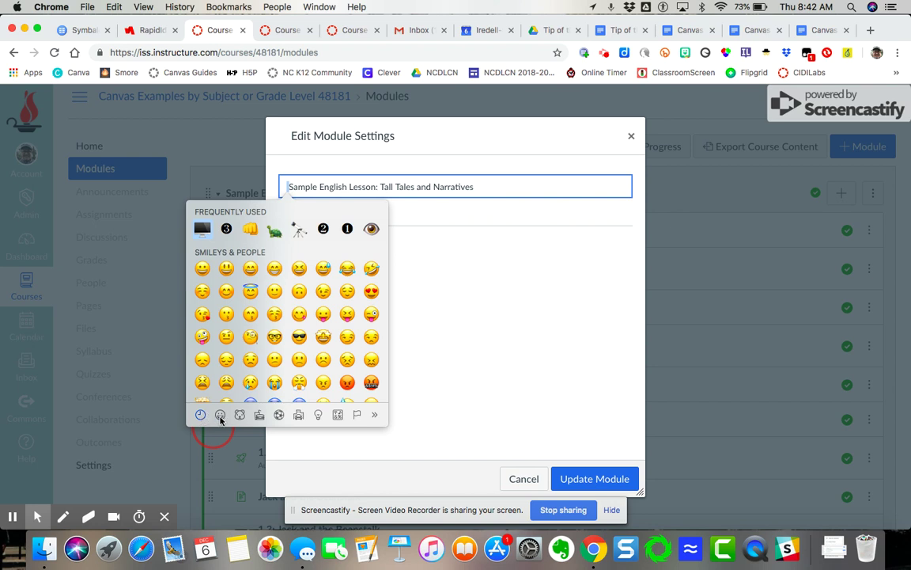
{"action": "left_click", "coordinate": [220, 416]}
{"action": "left_click", "coordinate": [239, 415]}
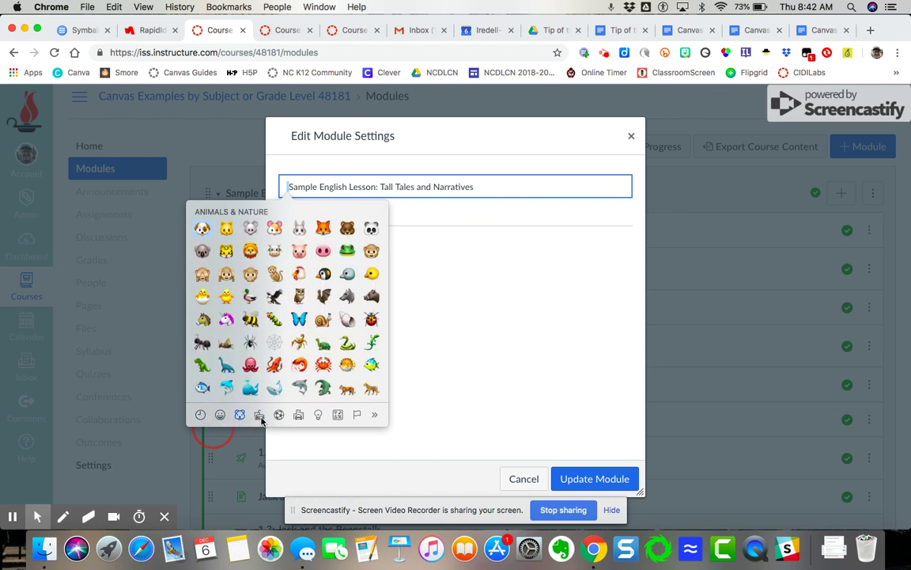
{"action": "left_click", "coordinate": [318, 416]}
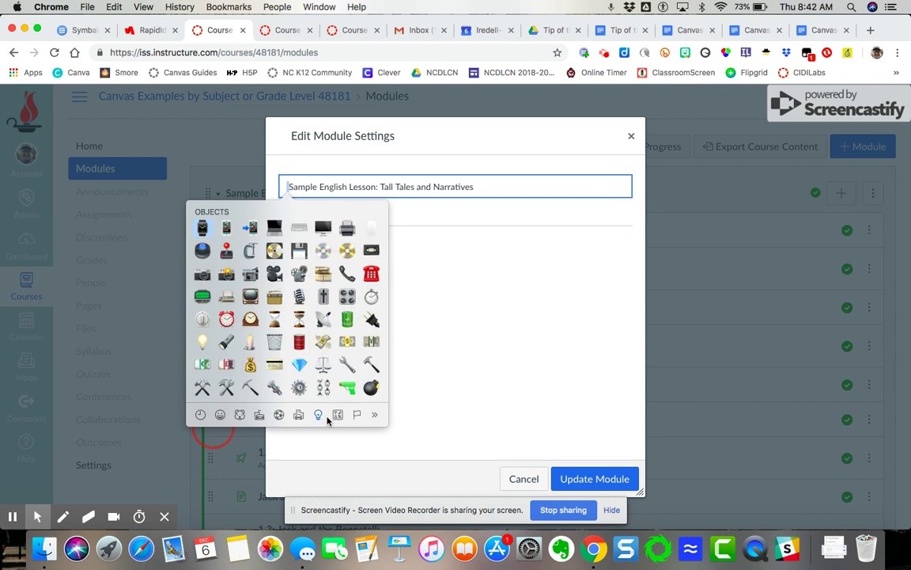
{"action": "left_click", "coordinate": [374, 417]}
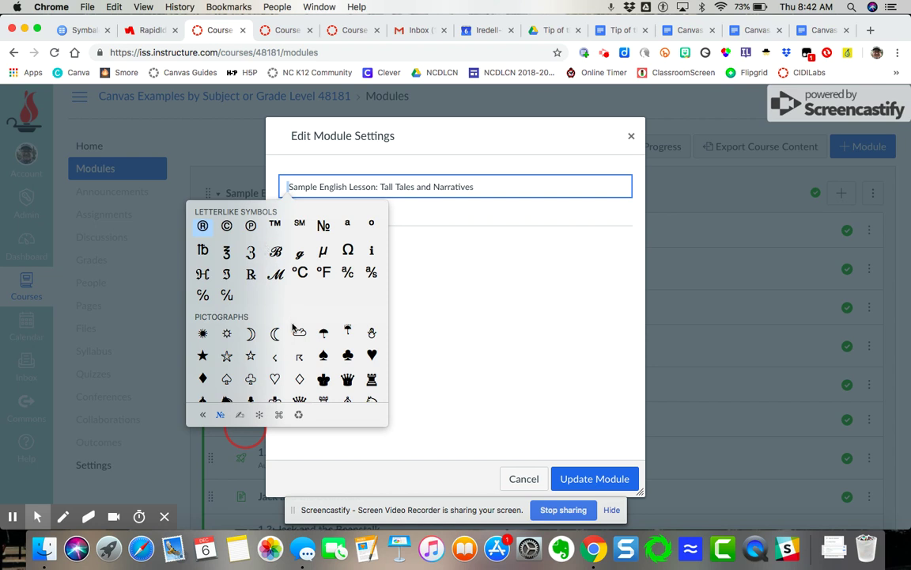
{"action": "scroll", "coordinate": [293, 328], "scroll_direction": "up", "scroll_amount": 5}
{"action": "scroll", "coordinate": [291, 301], "scroll_direction": "up", "scroll_amount": 20}
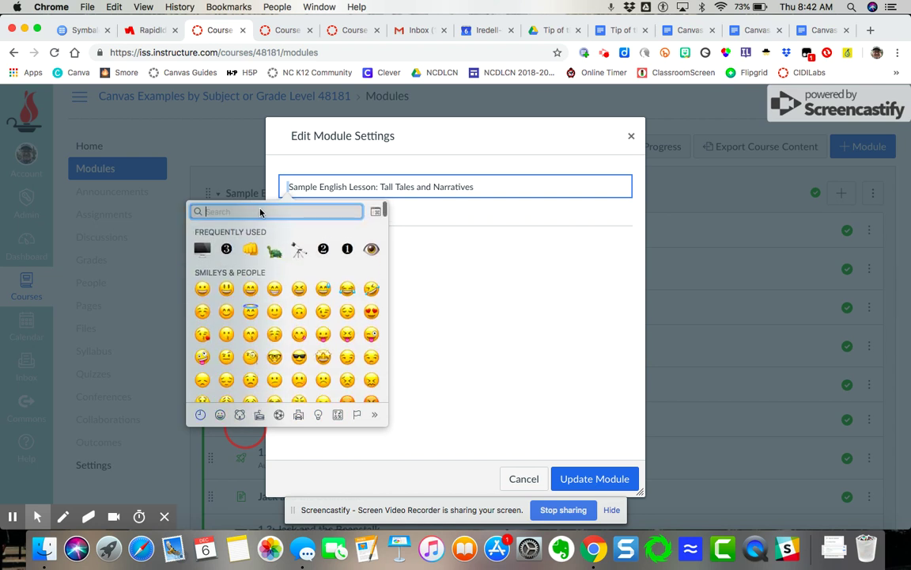
Search the emoji and symbols for "numbers" and clear the search.
{"action": "type", "text": "numbers"}
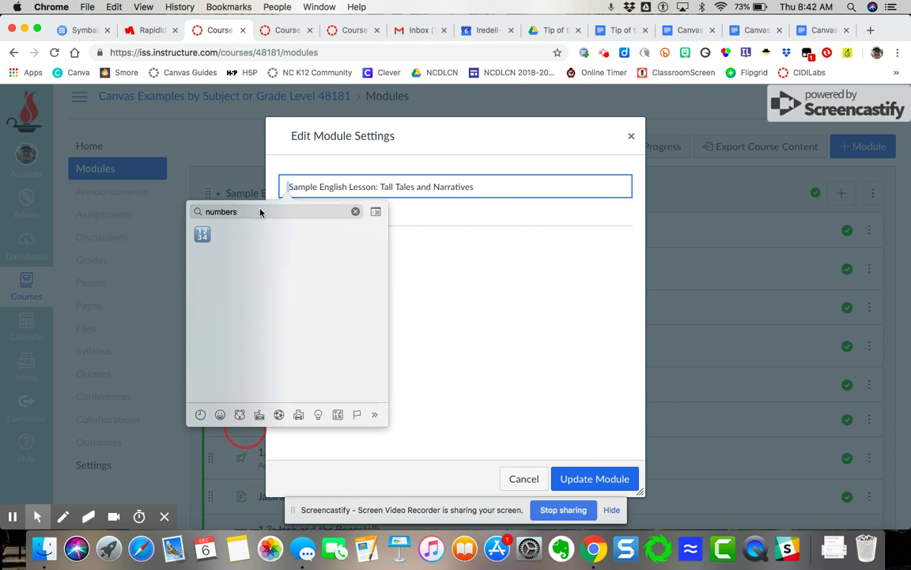
{"action": "left_click", "coordinate": [265, 198]}
{"action": "left_click", "coordinate": [245, 212]}
{"action": "key", "text": "BackSpace"}
{"action": "key", "text": "BackSpace"}
{"action": "key", "text": "BackSpace"}
{"action": "key", "text": "BackSpace"}
{"action": "key", "text": "BackSpace"}
{"action": "key", "text": "BackSpace"}
{"action": "key", "text": "BackSpace"}
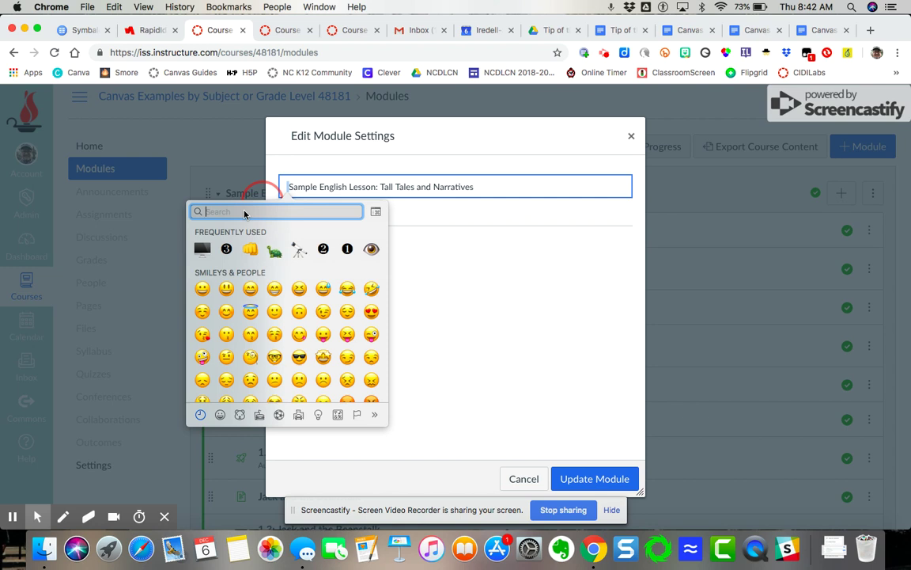
Find the boxed number 1 emoji by searching "one", insert it before the English module's name and save the module.
{"action": "type", "text": "one"}
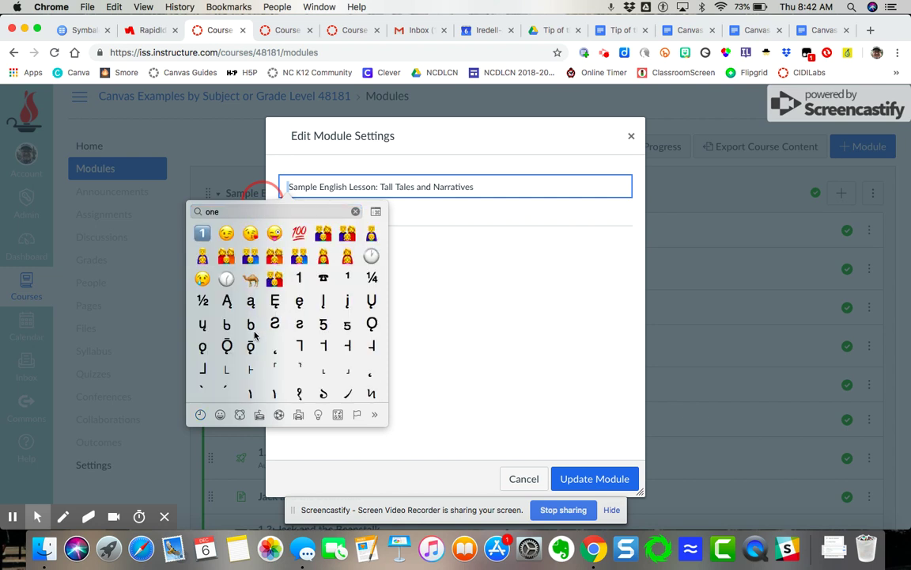
{"action": "scroll", "coordinate": [340, 348], "scroll_direction": "down", "scroll_amount": 2}
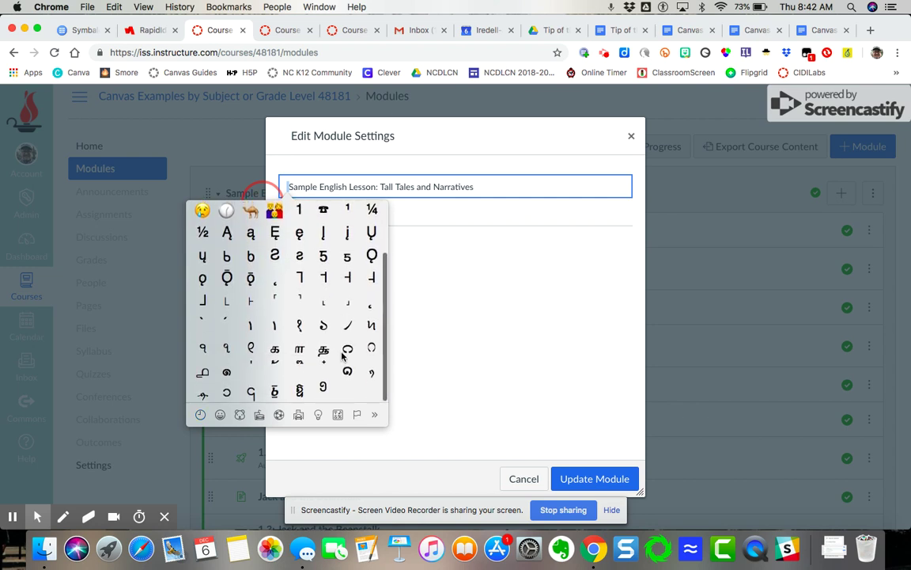
{"action": "scroll", "coordinate": [342, 358], "scroll_direction": "up", "scroll_amount": 2}
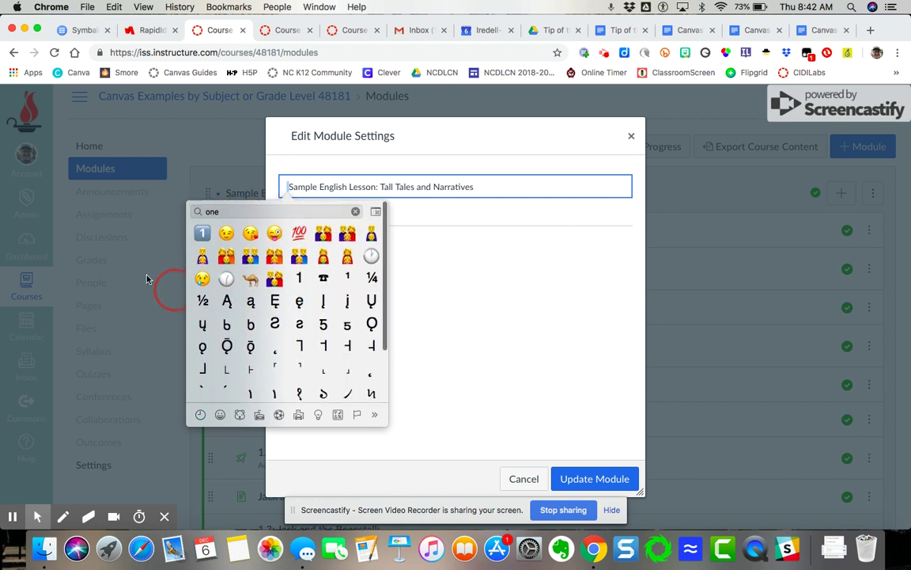
{"action": "left_click", "coordinate": [203, 235]}
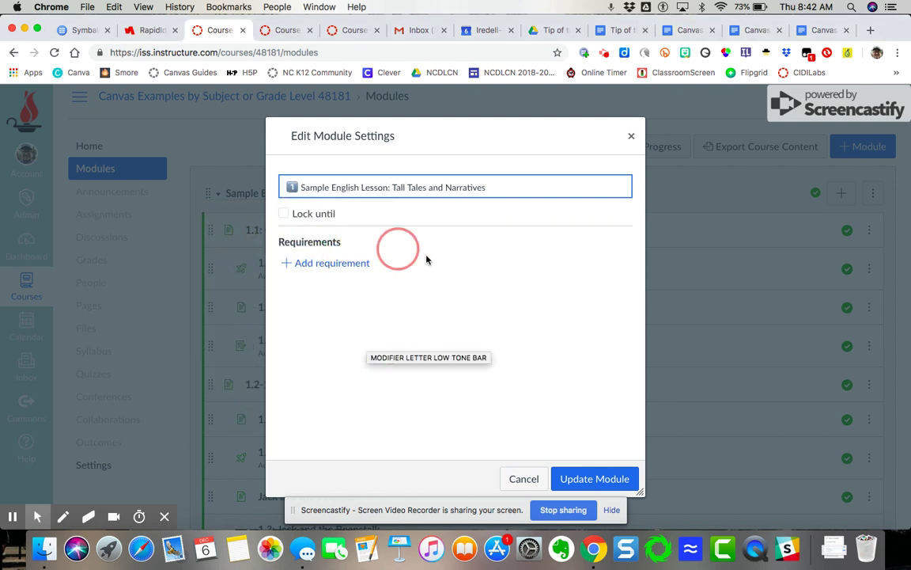
{"action": "left_click", "coordinate": [594, 477]}
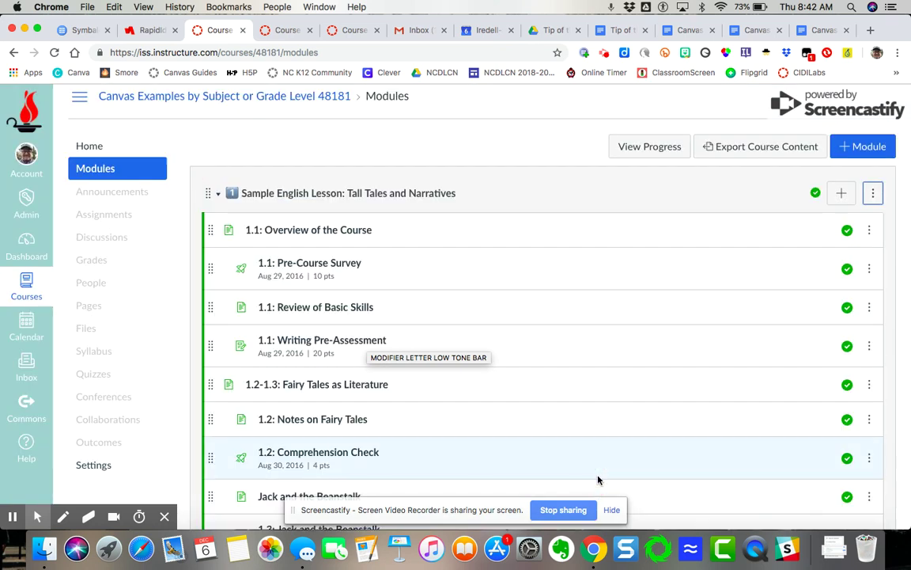
Open the settings of the "Sample Math Lesson: Fluency" module and place the cursor before its name.
{"action": "scroll", "coordinate": [585, 305], "scroll_direction": "down", "scroll_amount": 10}
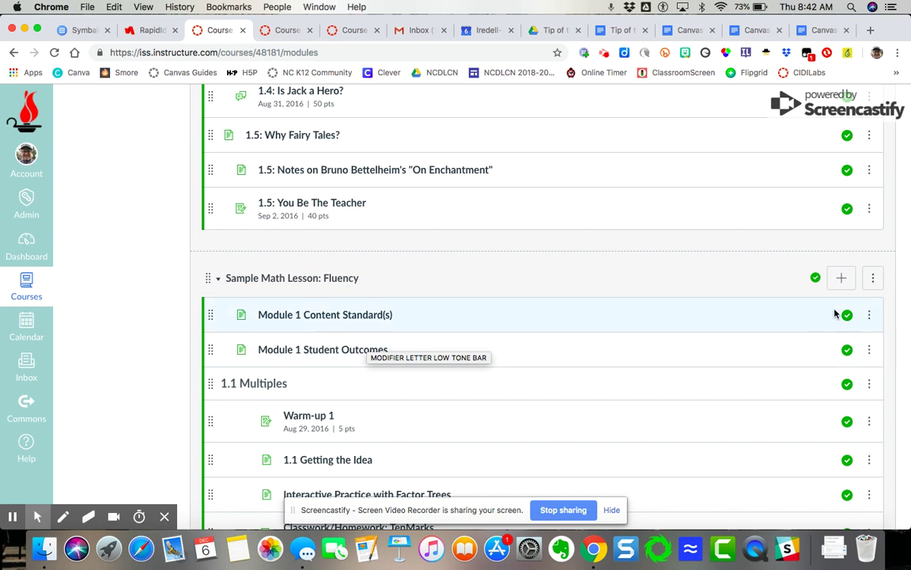
{"action": "left_click", "coordinate": [873, 280]}
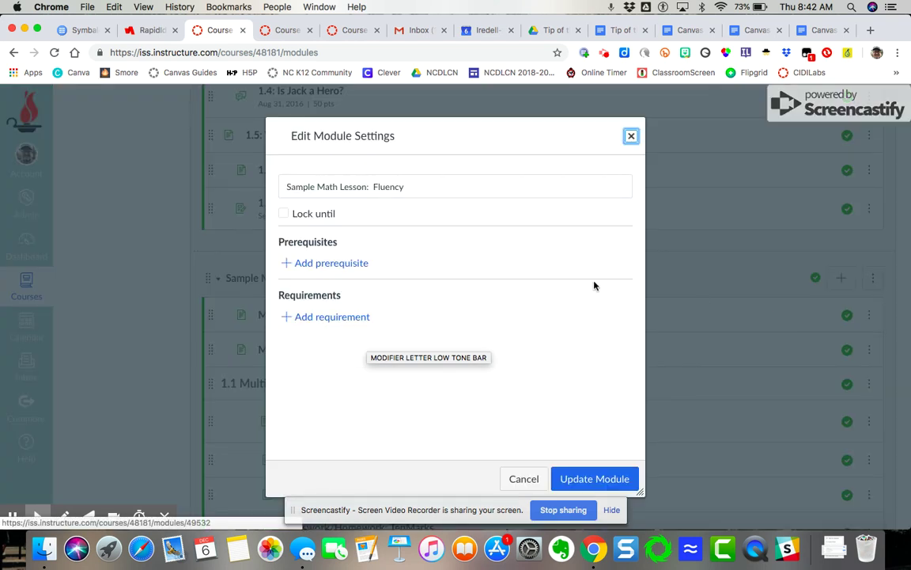
{"action": "left_click", "coordinate": [287, 186]}
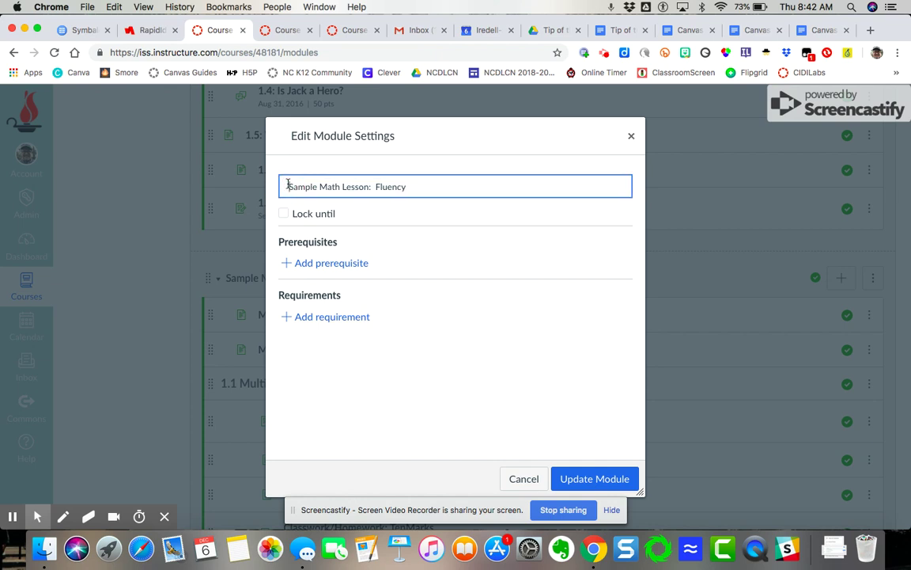
{"action": "right_click", "coordinate": [287, 186]}
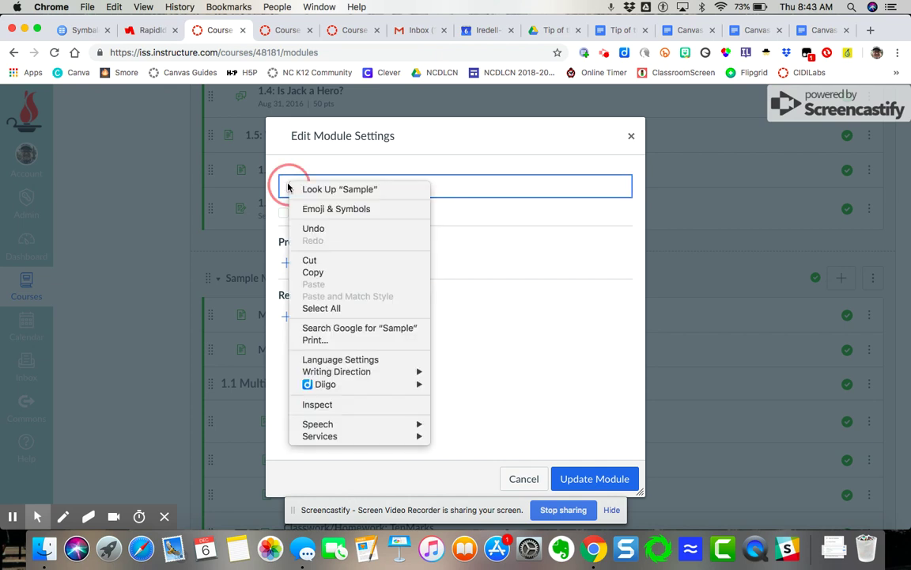
{"action": "key", "text": "super+a"}
{"action": "left_click", "coordinate": [290, 189]}
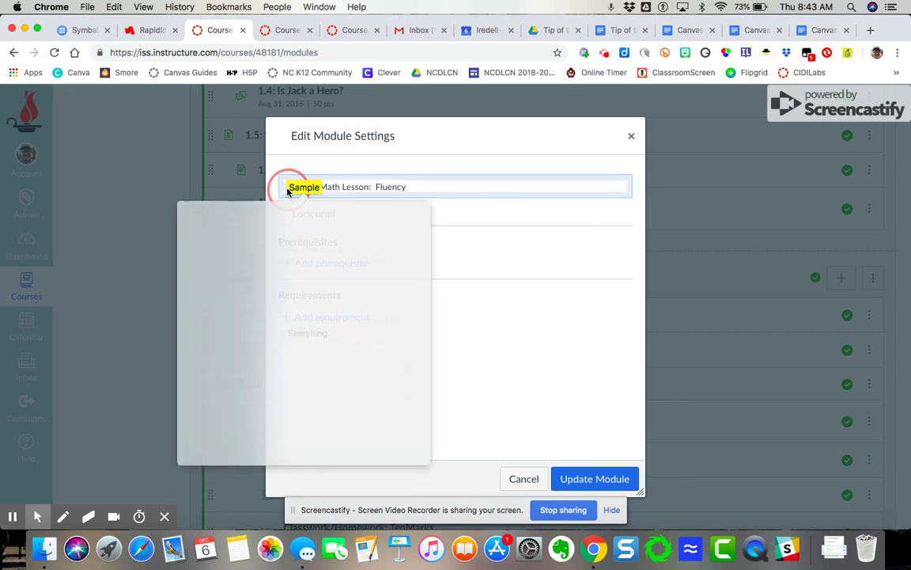
{"action": "left_click", "coordinate": [288, 190]}
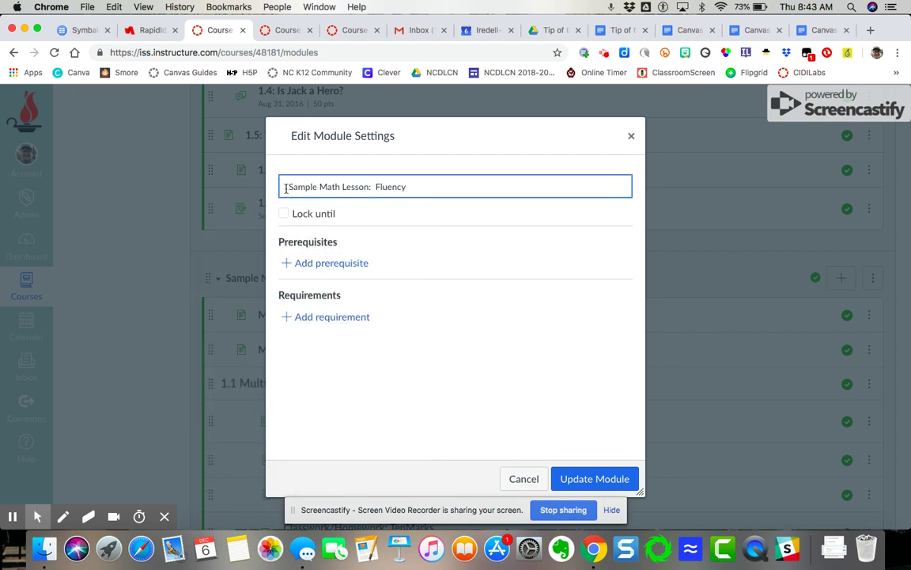
Find the boxed number 2 emoji by searching "two", insert it before the math module's name and save the module.
{"action": "right_click", "coordinate": [286, 188]}
{"action": "left_click", "coordinate": [302, 192]}
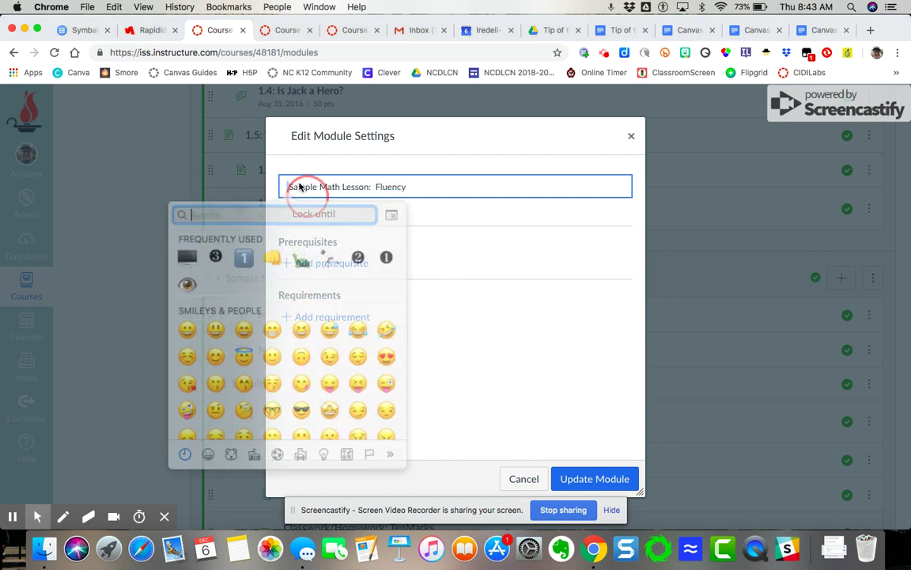
{"action": "type", "text": "two"}
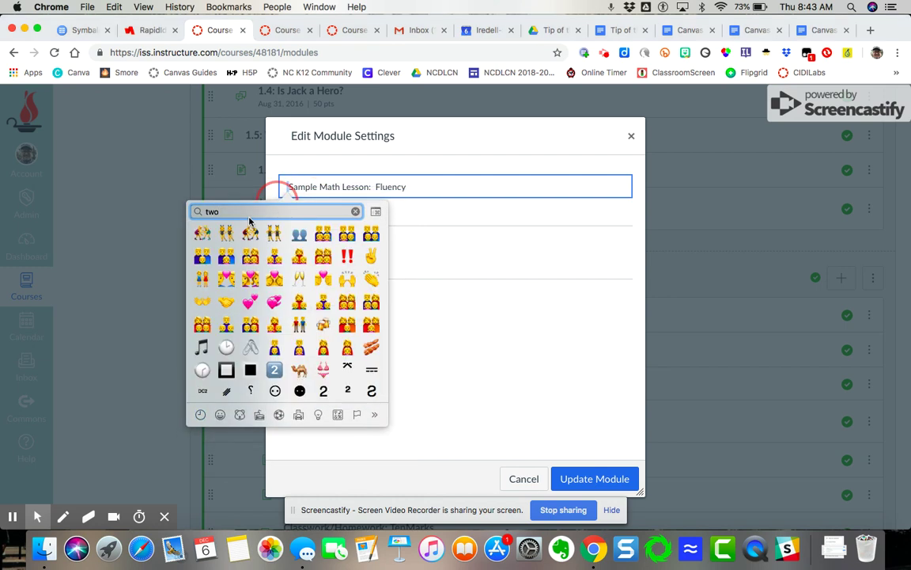
{"action": "left_click", "coordinate": [274, 370]}
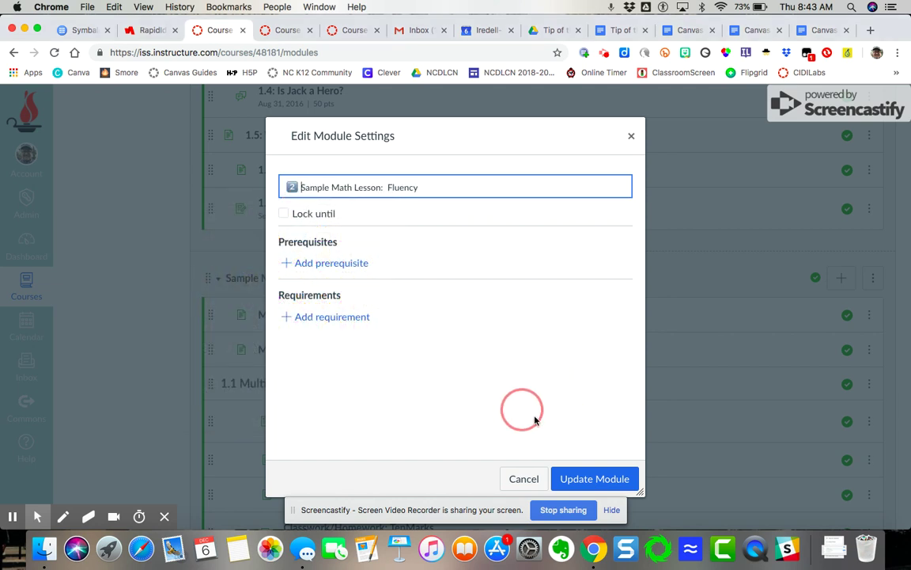
{"action": "left_click", "coordinate": [594, 479]}
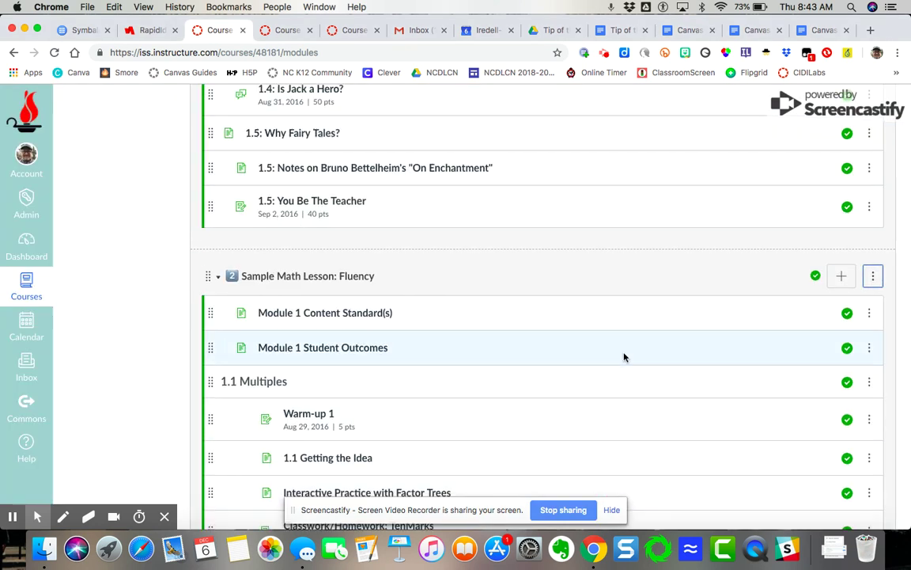
{"action": "scroll", "coordinate": [623, 357], "scroll_direction": "down", "scroll_amount": 4}
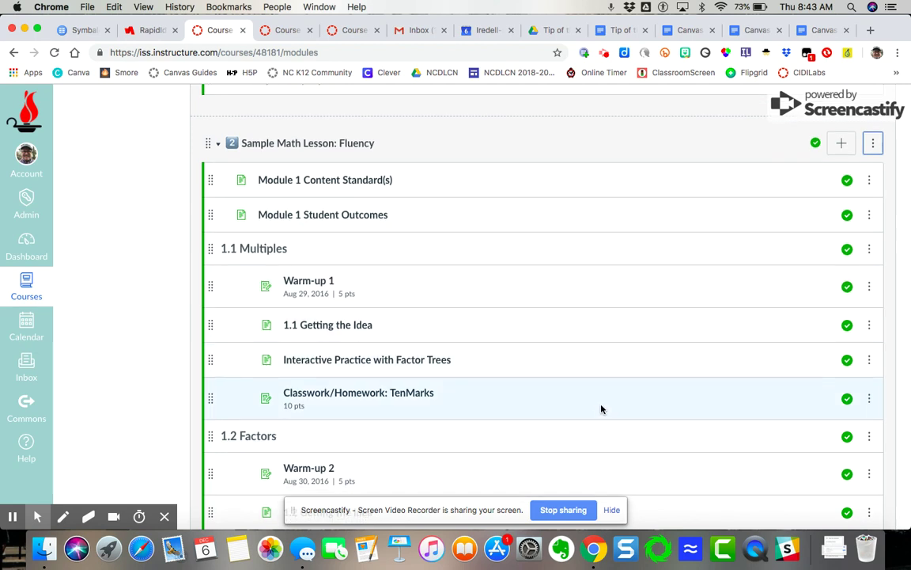
{"action": "scroll", "coordinate": [601, 409], "scroll_direction": "down", "scroll_amount": 1}
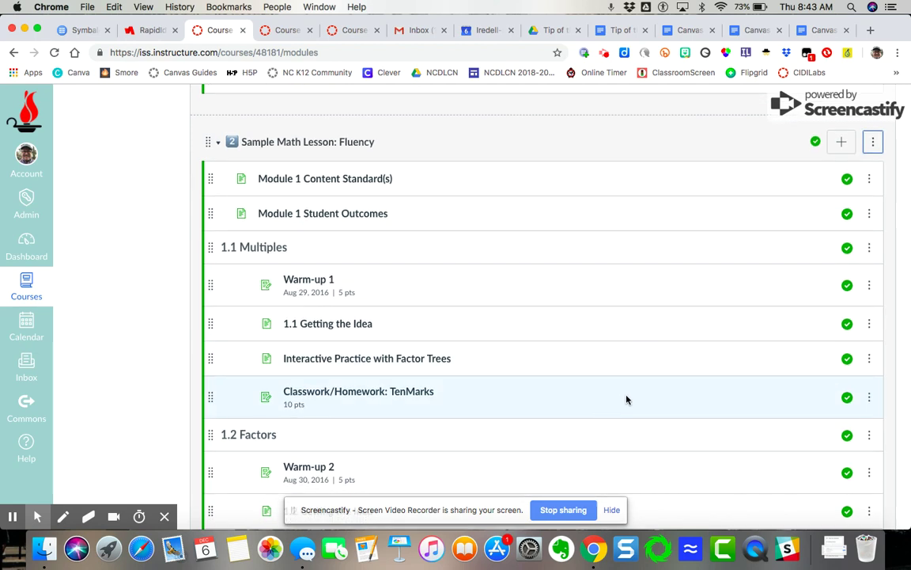